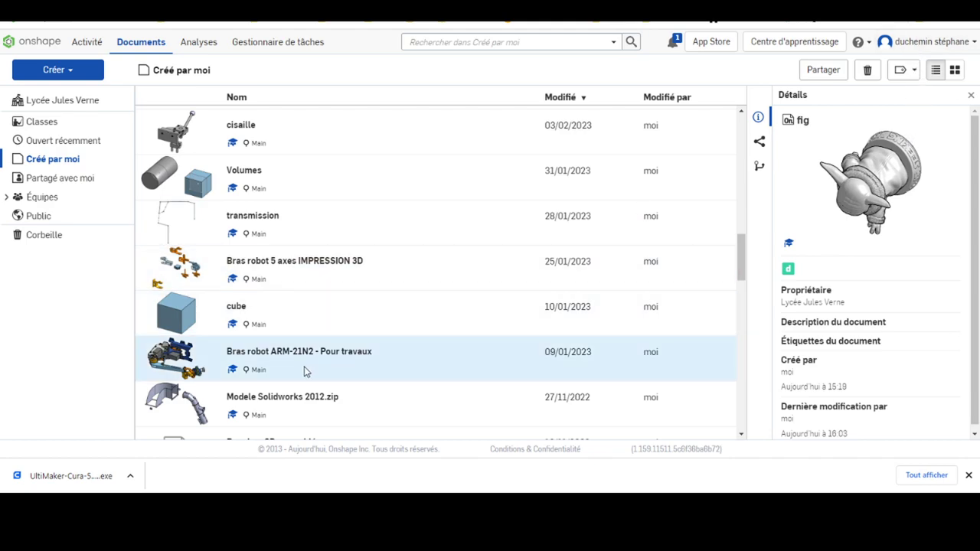
Create a new Onshape document titled 'Clapet' from the Create menu
click(50, 77)
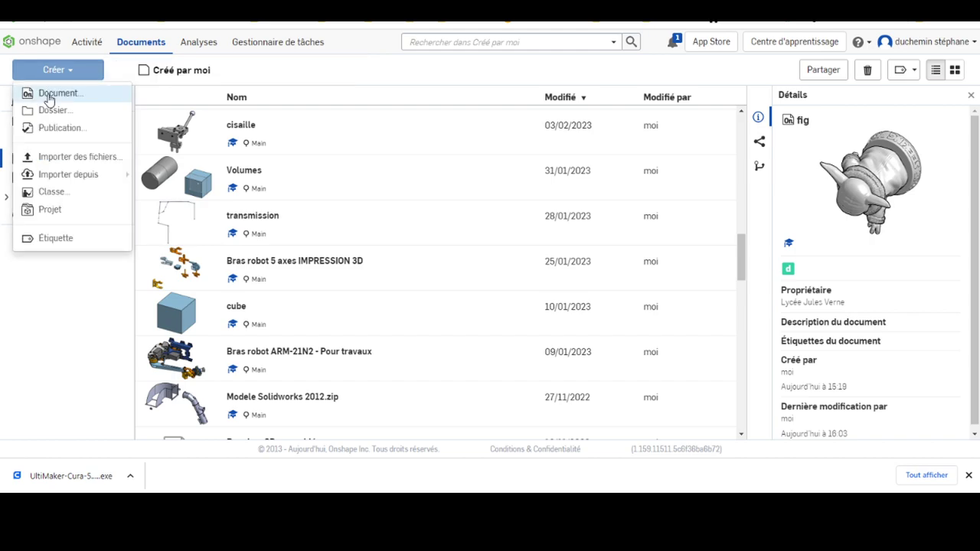
click(49, 97)
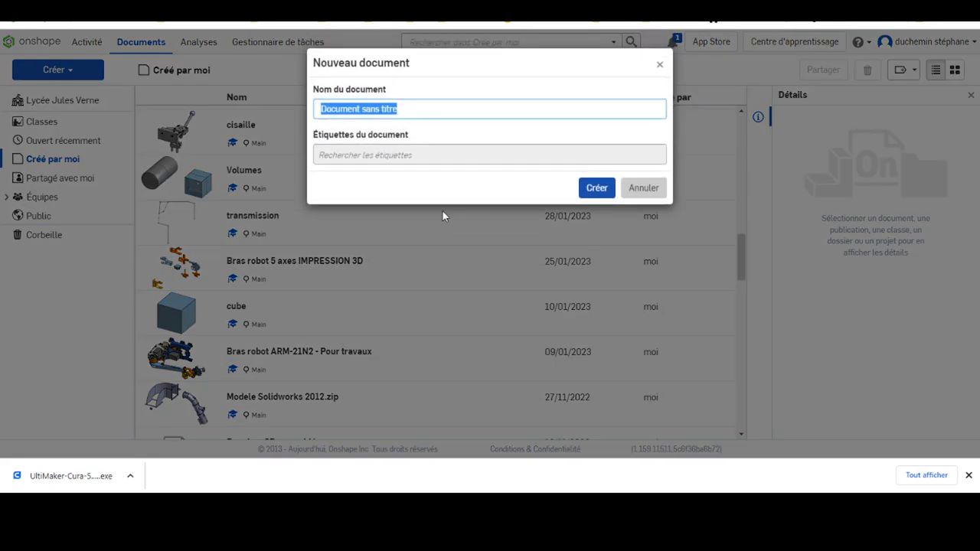
text(Clapet)
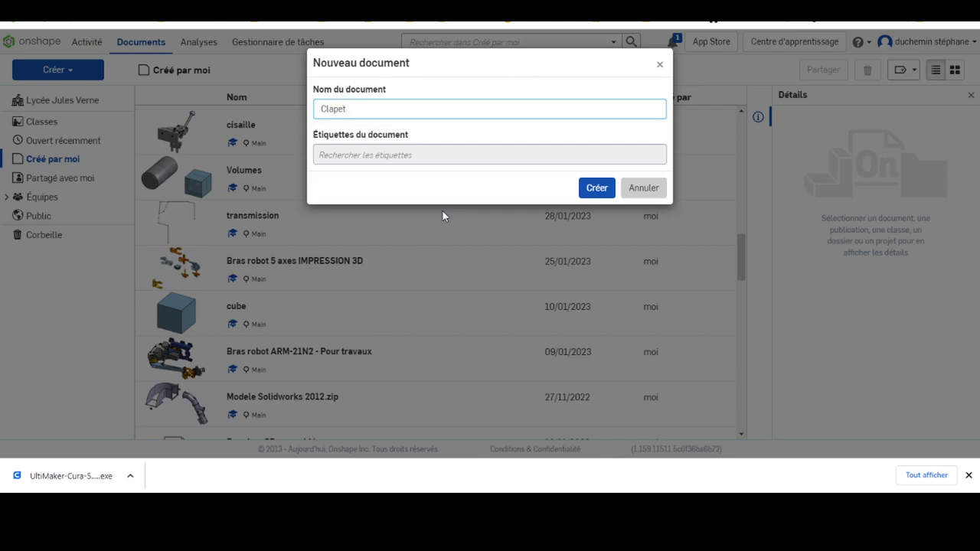
click(598, 193)
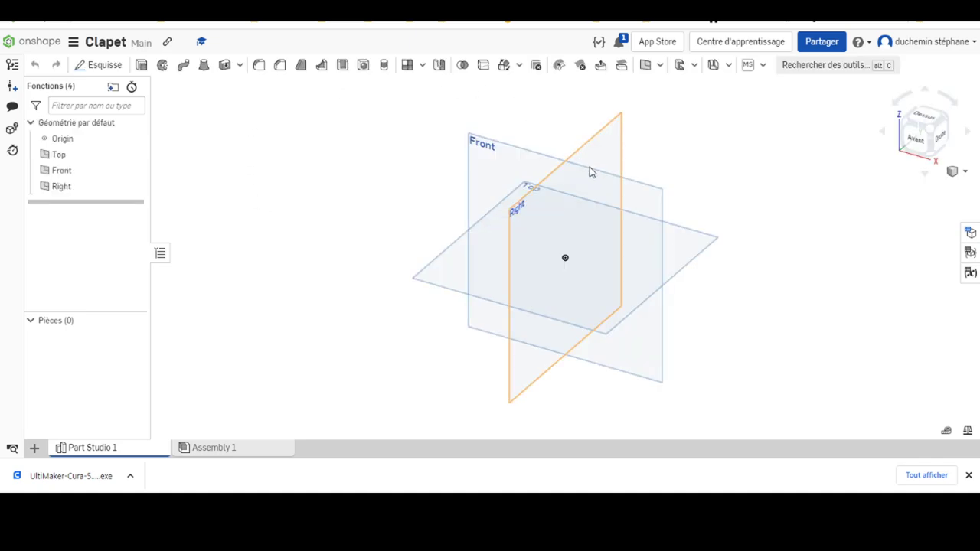
middle_drag(415, 164, 322, 168)
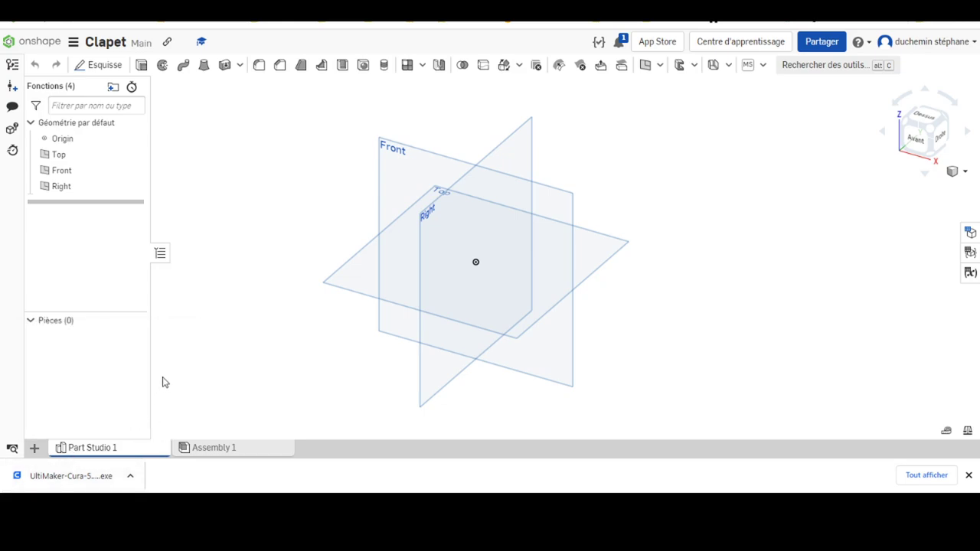
mouse_move(284, 303)
right_down()
mouse_move(289, 266)
mouse_move(322, 289)
mouse_move(303, 286)
mouse_move(299, 297)
mouse_move(296, 288)
mouse_move(280, 309)
mouse_move(297, 292)
mouse_move(271, 301)
right_up()
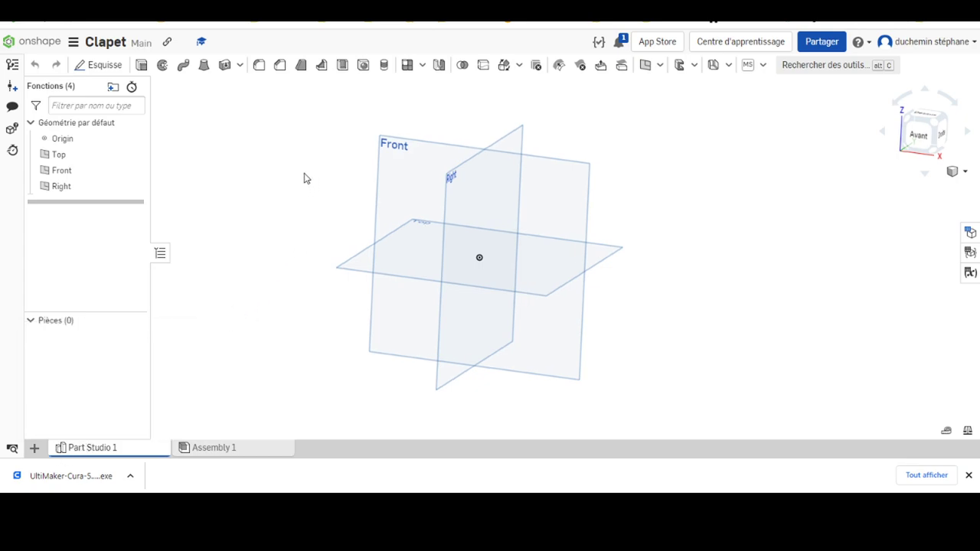
mouse_move(316, 168)
right_down()
mouse_move(297, 181)
mouse_move(321, 207)
right_up()
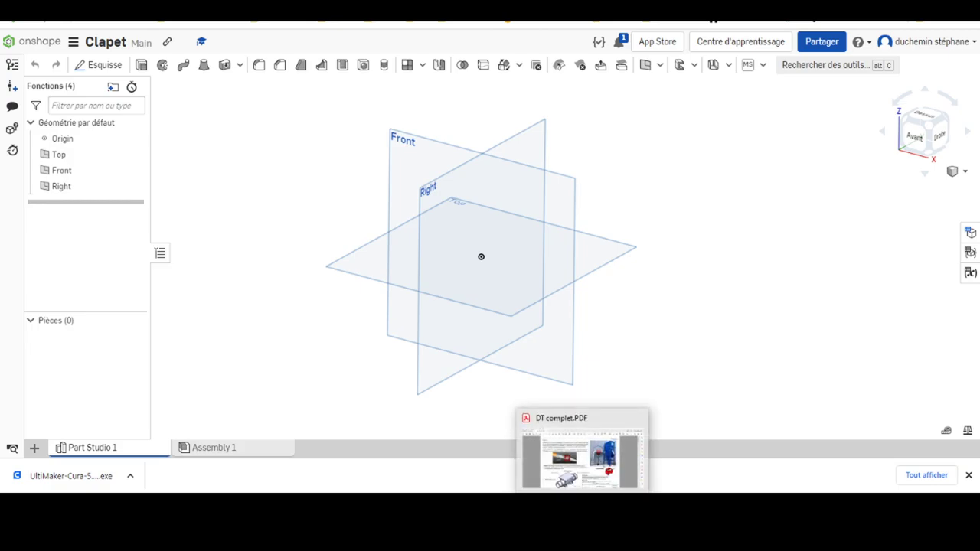
Switch to the DT complet PDF and scroll to page 3, the Plan d'ensemble drawing
click(581, 467)
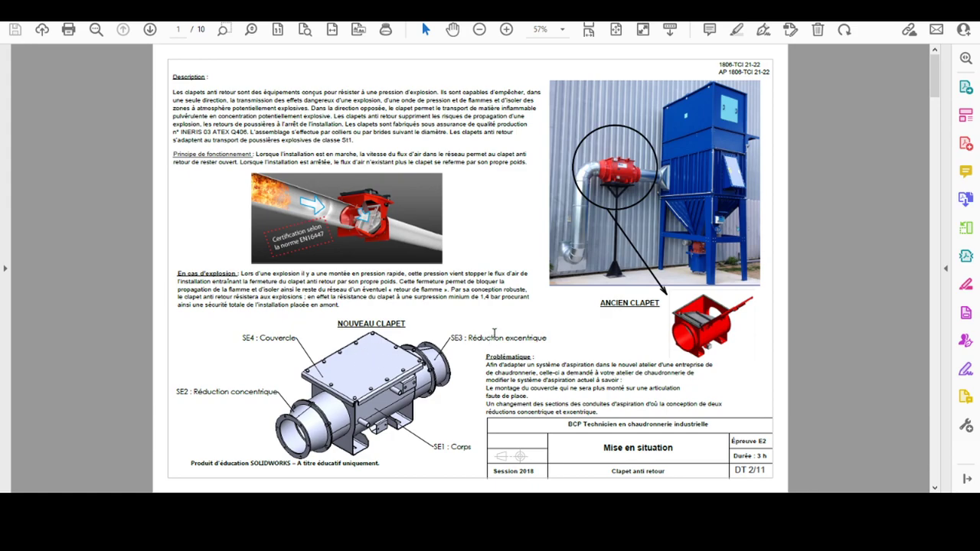
scroll(494, 332, down, 2)
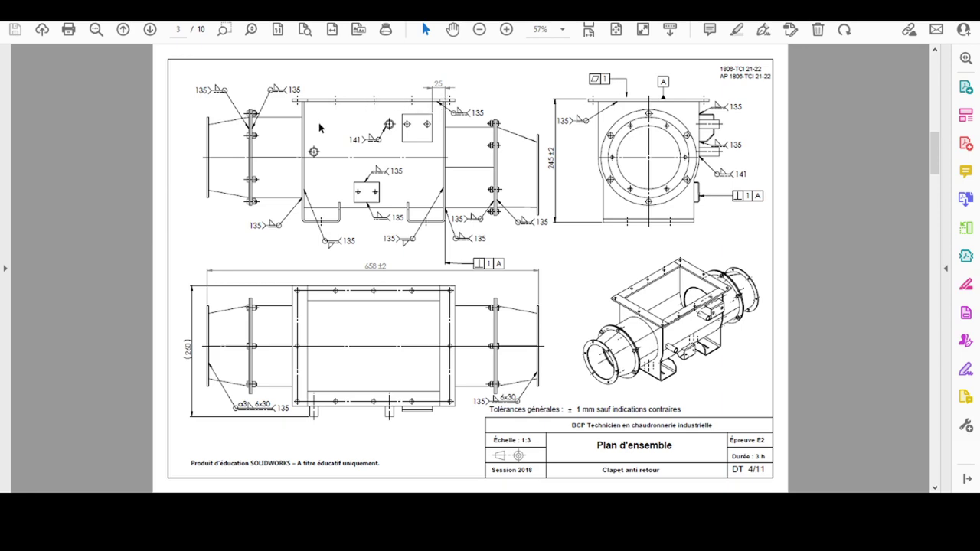
Browse the PDF's Cuve and exploded-view pages, then return to the Onshape Part Studio
scroll(435, 312, down, 1)
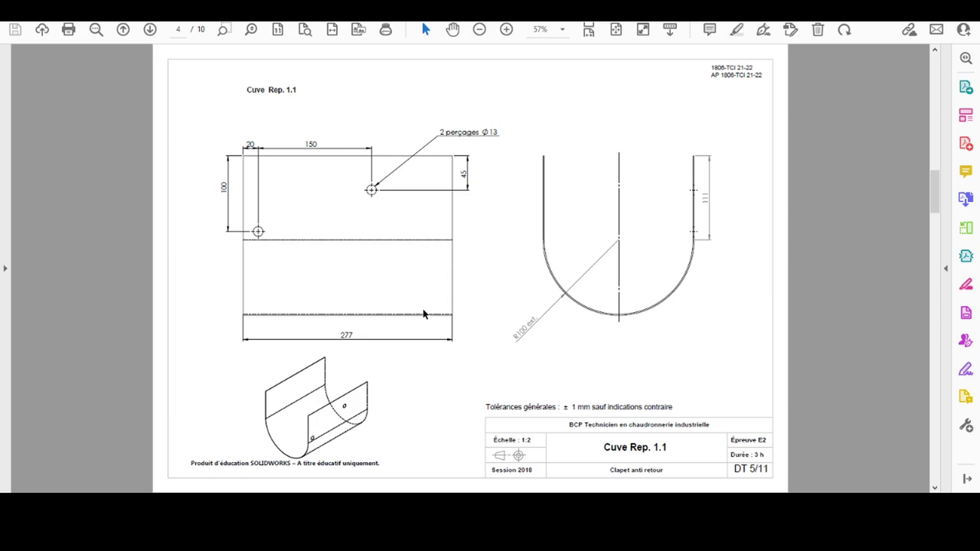
scroll(605, 387, up, 1)
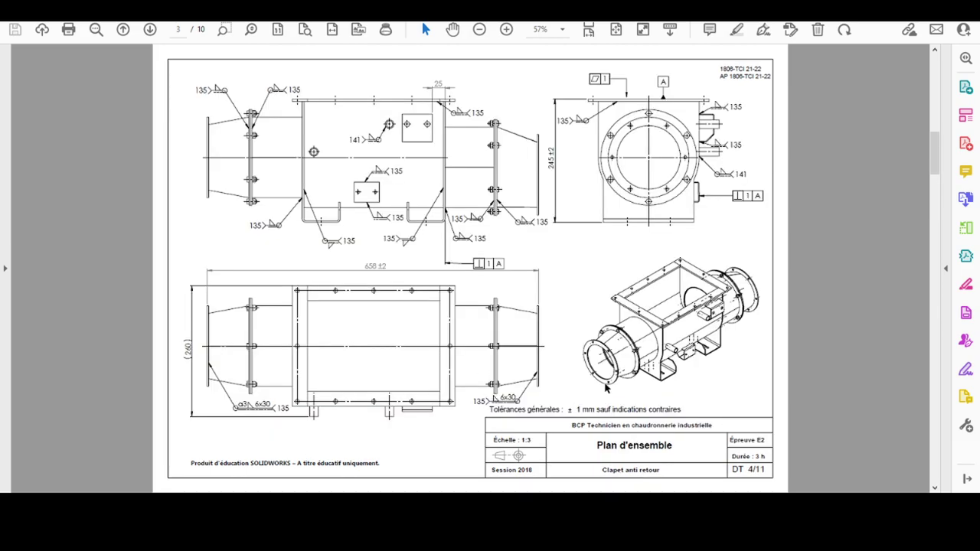
scroll(606, 382, up, 2)
scroll(605, 372, down, 2)
scroll(605, 373, up, 1)
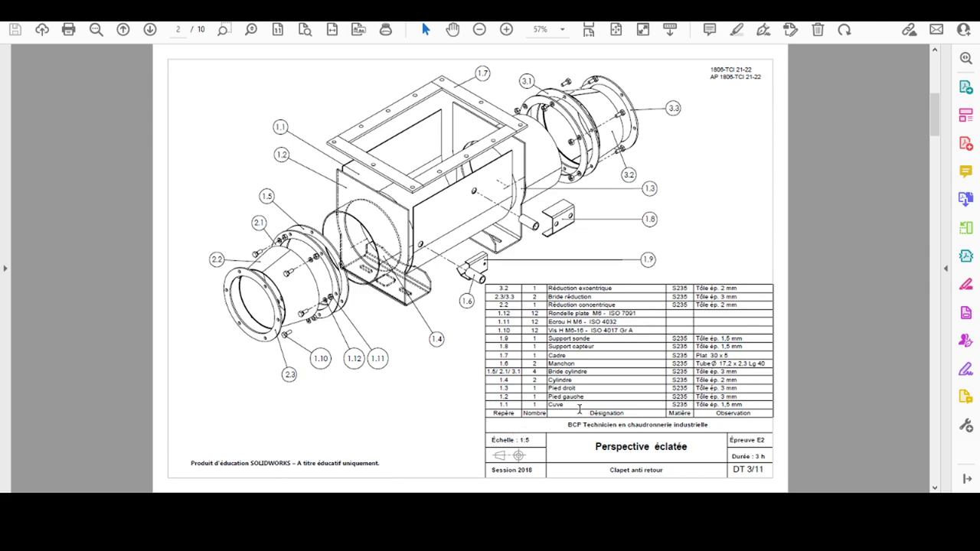
ctrl+scroll(580, 408, up, 1)
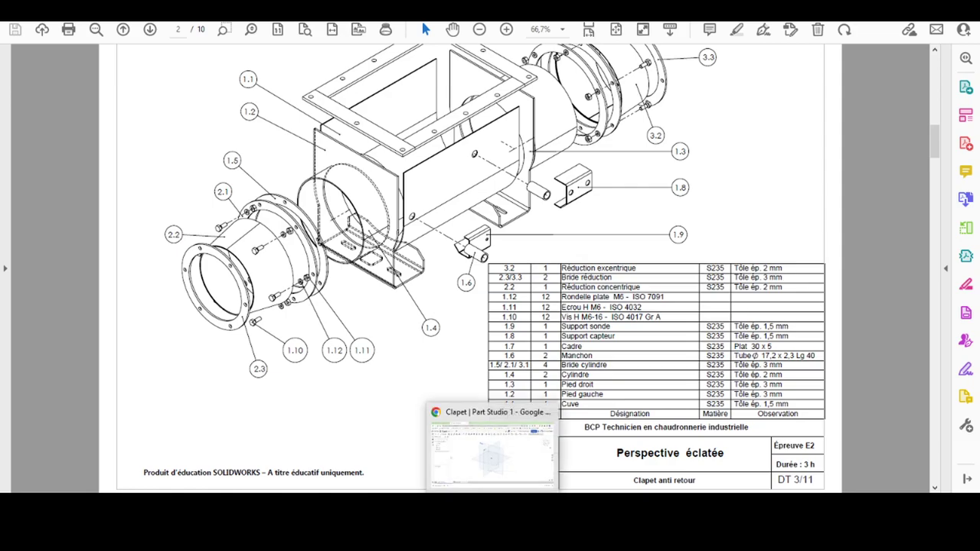
click(533, 445)
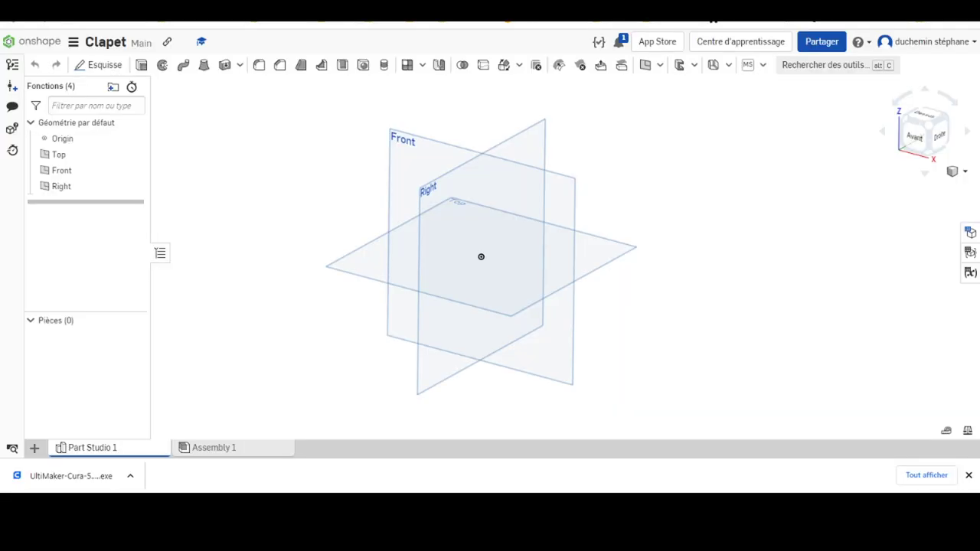
Start Esquisse 1 on the Front plane and view it normal to the sketch plane
click(407, 148)
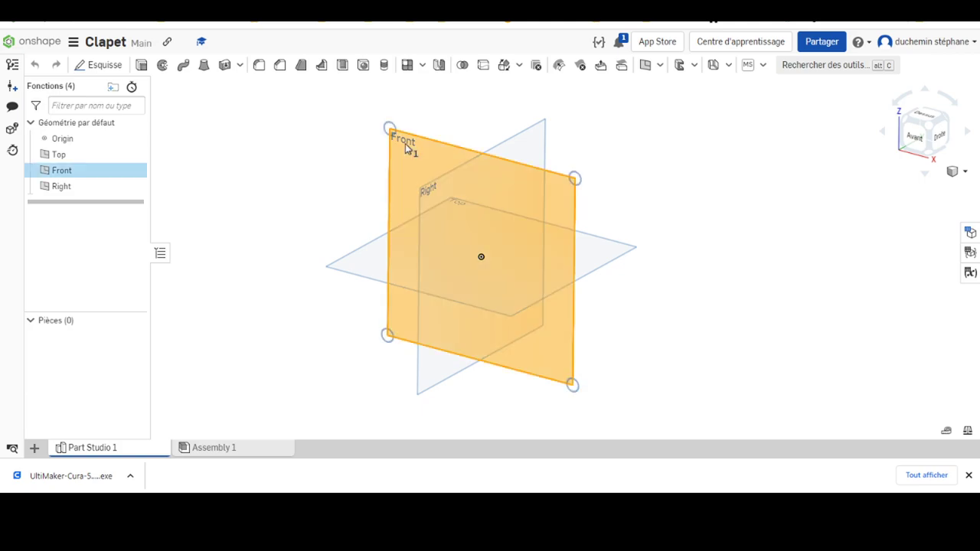
click(92, 64)
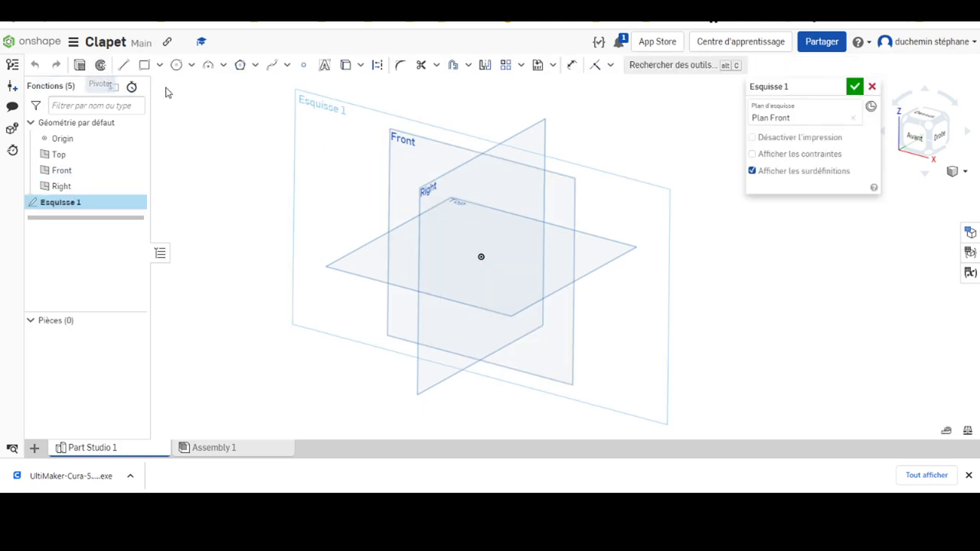
right_click(303, 111)
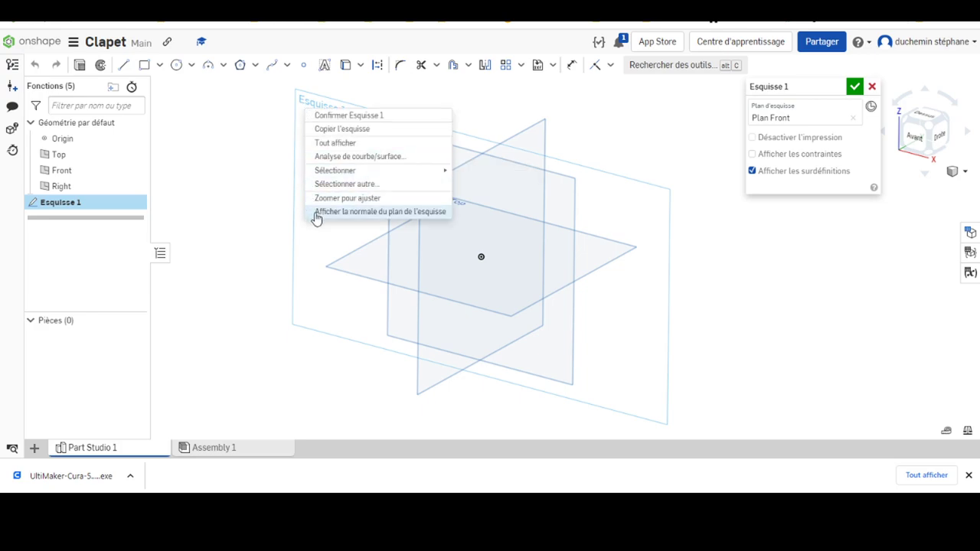
click(316, 212)
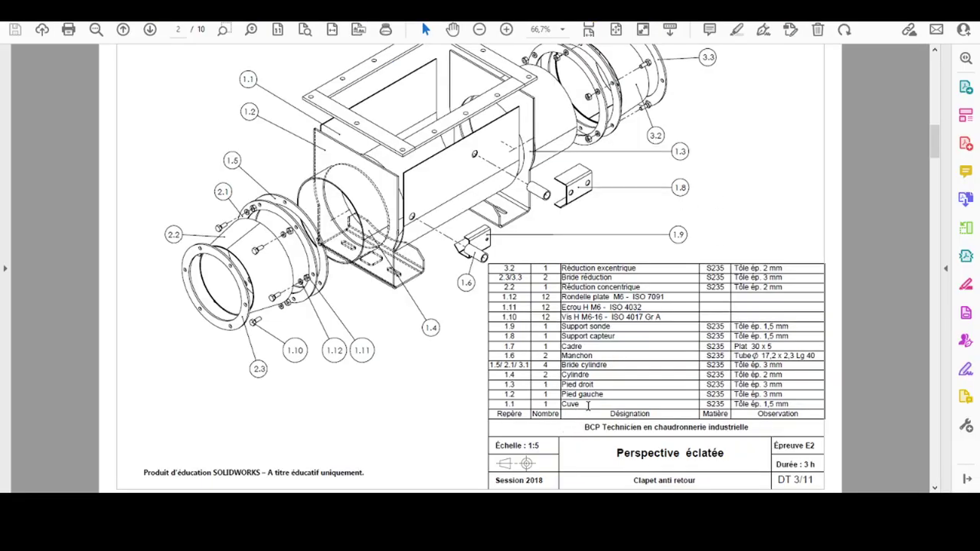
Check the Cuve Rep. 1.1 drawing (277 long, R100 ext.), then go back to the Onshape sketch
scroll(581, 365, down, 1)
scroll(573, 290, down, 2)
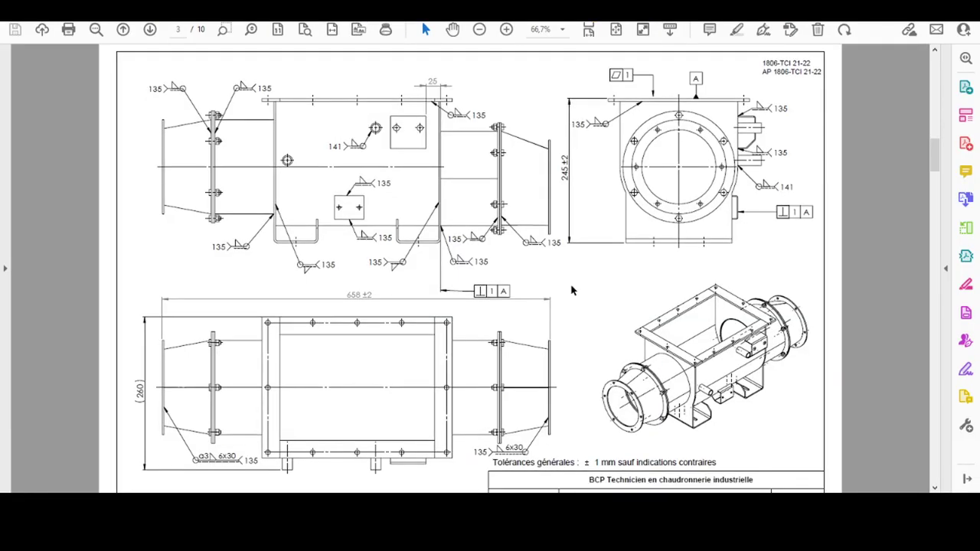
ctrl+scroll(572, 290, down, 1)
scroll(572, 290, down, 3)
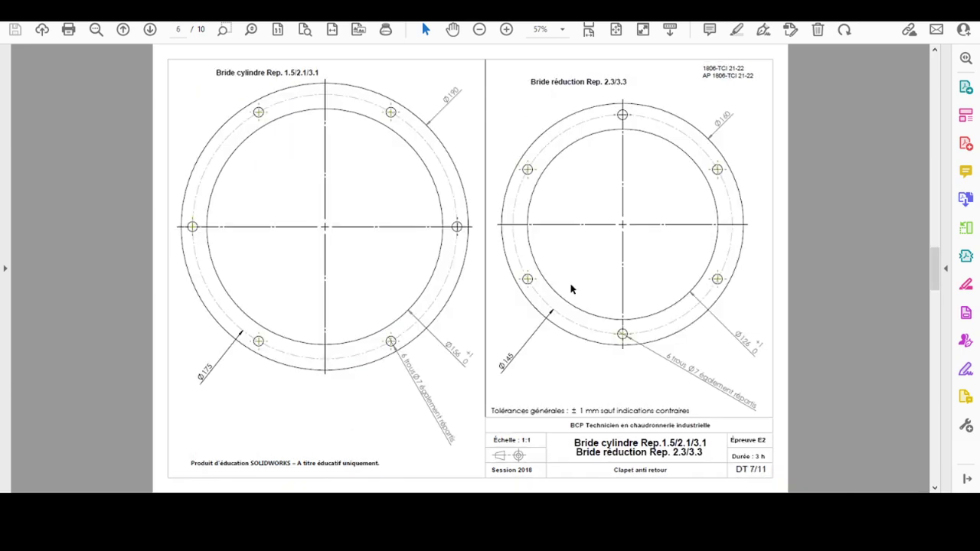
scroll(570, 290, up, 1)
scroll(571, 289, up, 2)
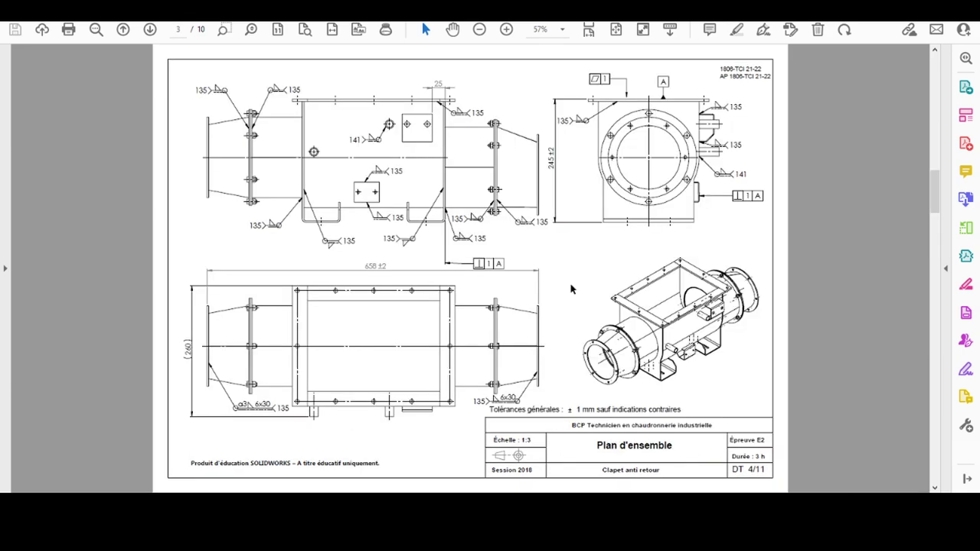
scroll(569, 284, down, 2)
scroll(569, 284, up, 1)
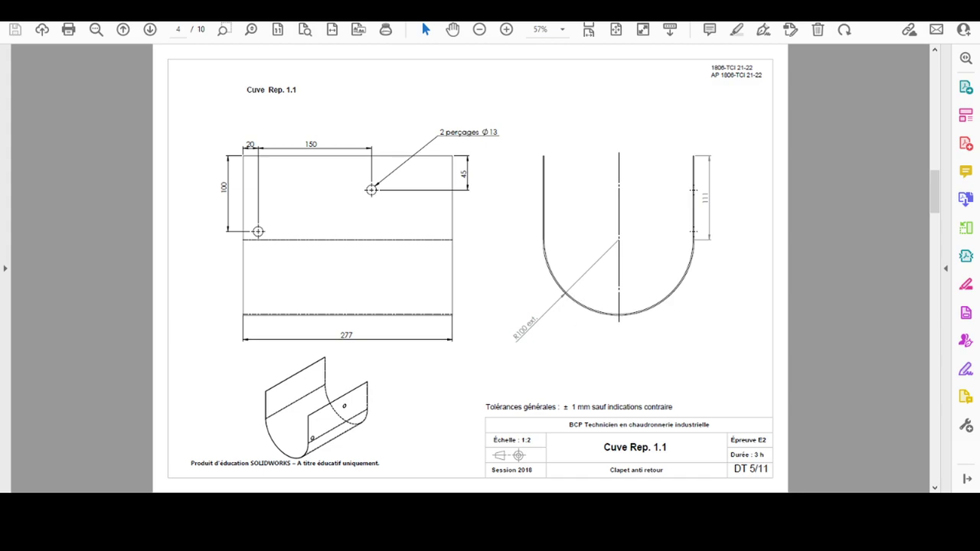
click(490, 451)
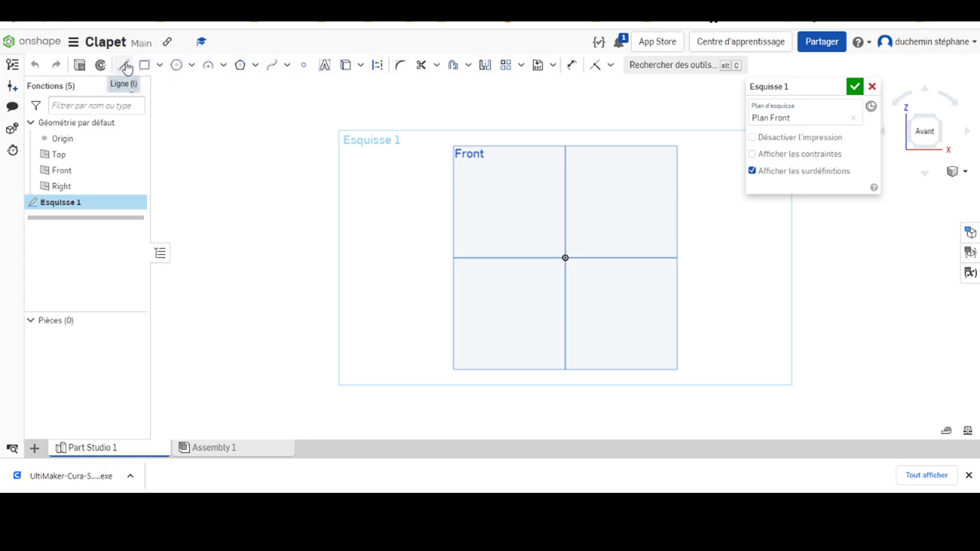
Draw a vertical line from the upper right down to the horizontal axis
click(159, 65)
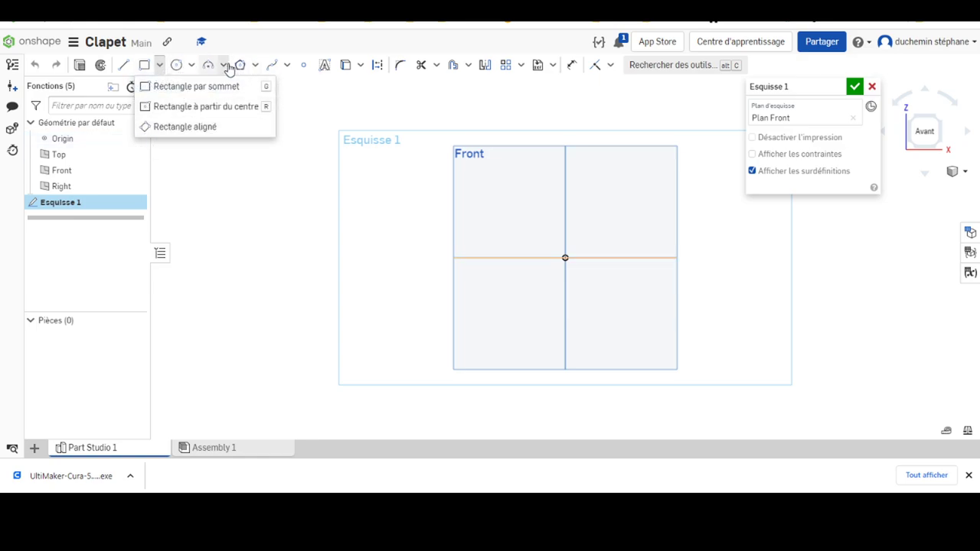
click(124, 65)
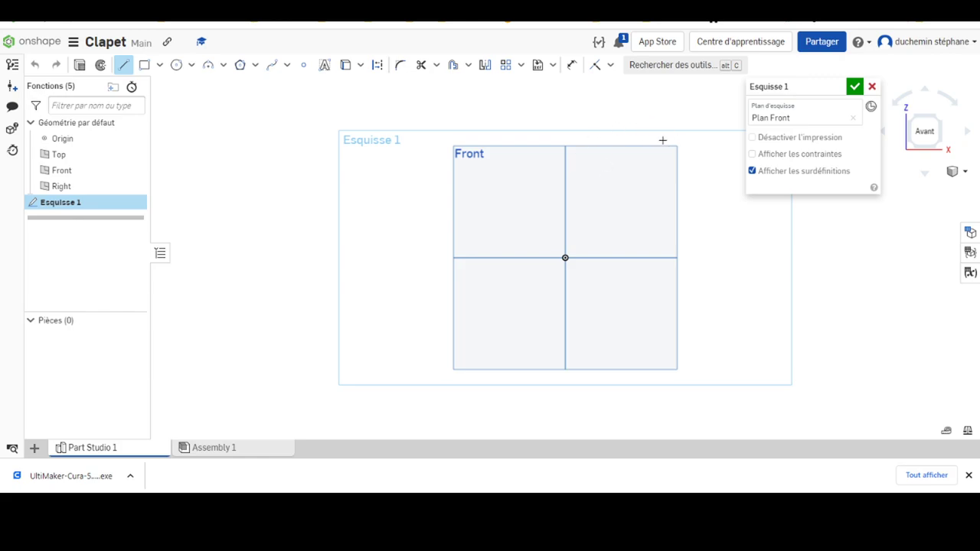
click(662, 140)
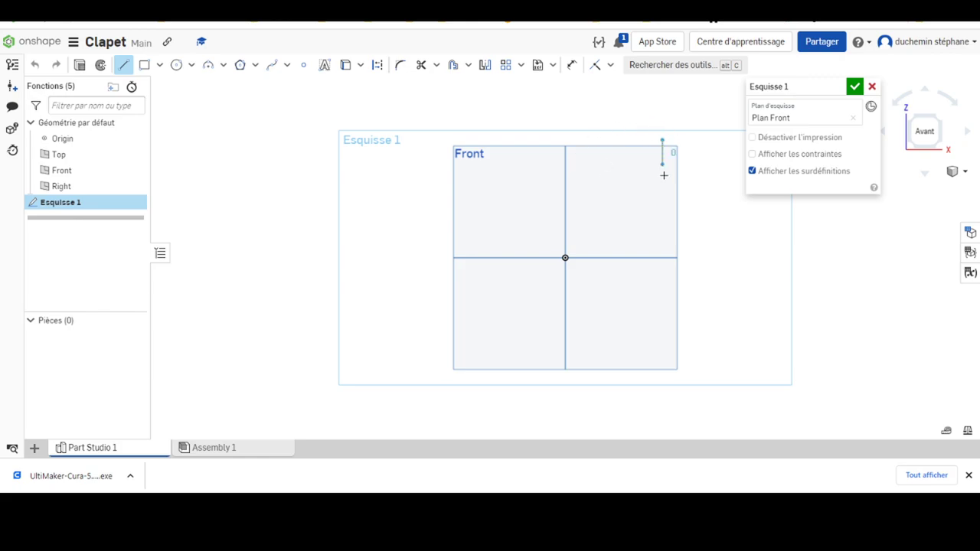
click(663, 256)
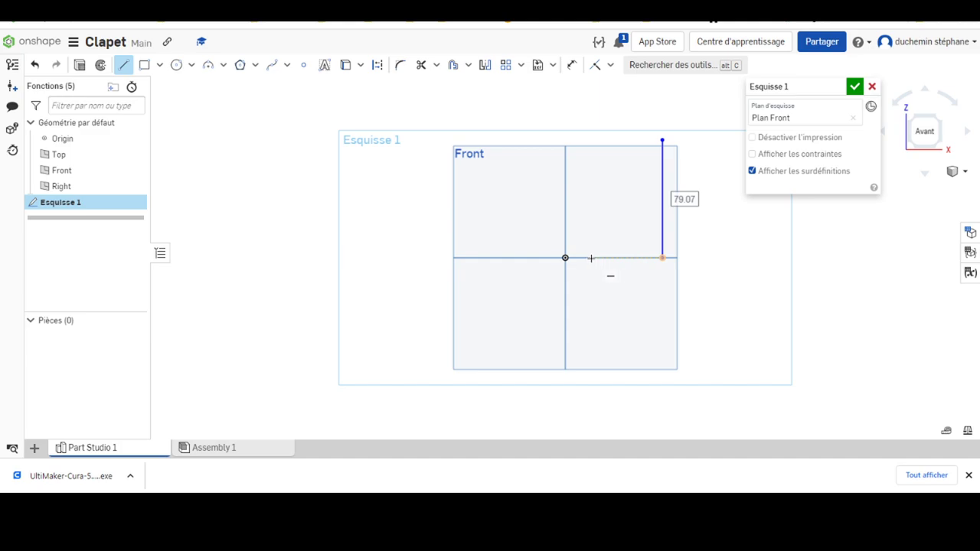
Add an R65.1 quarter arc centred on the origin, from the line's bottom to the vertical axis
click(223, 65)
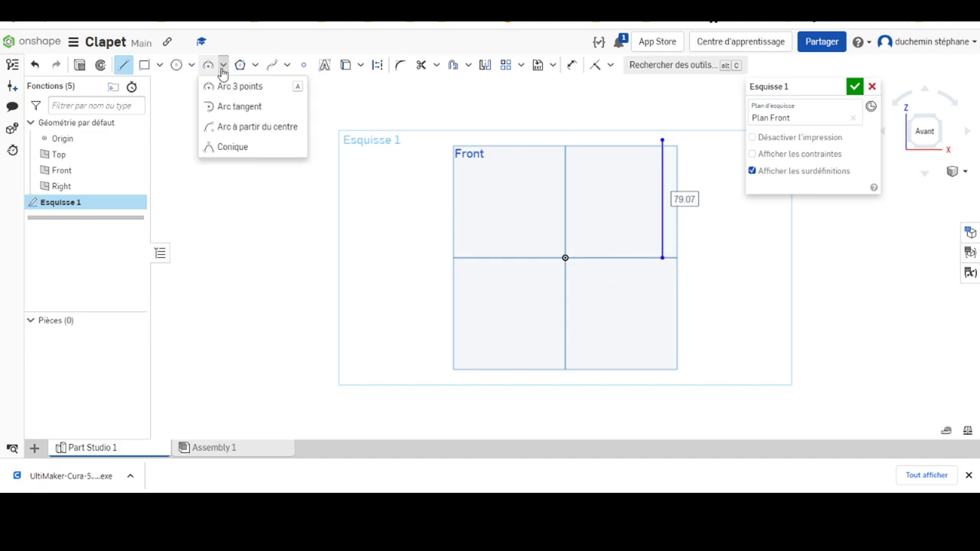
click(235, 127)
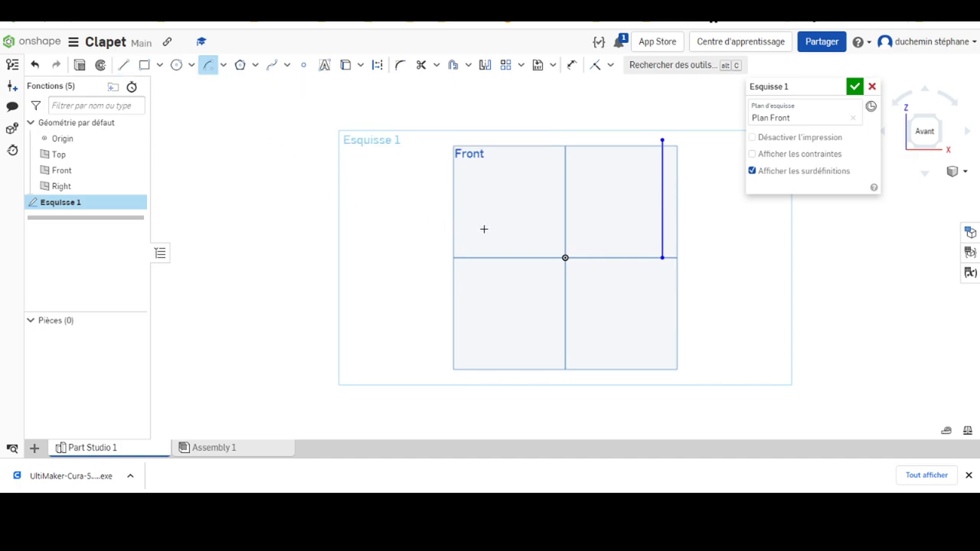
click(565, 257)
click(662, 258)
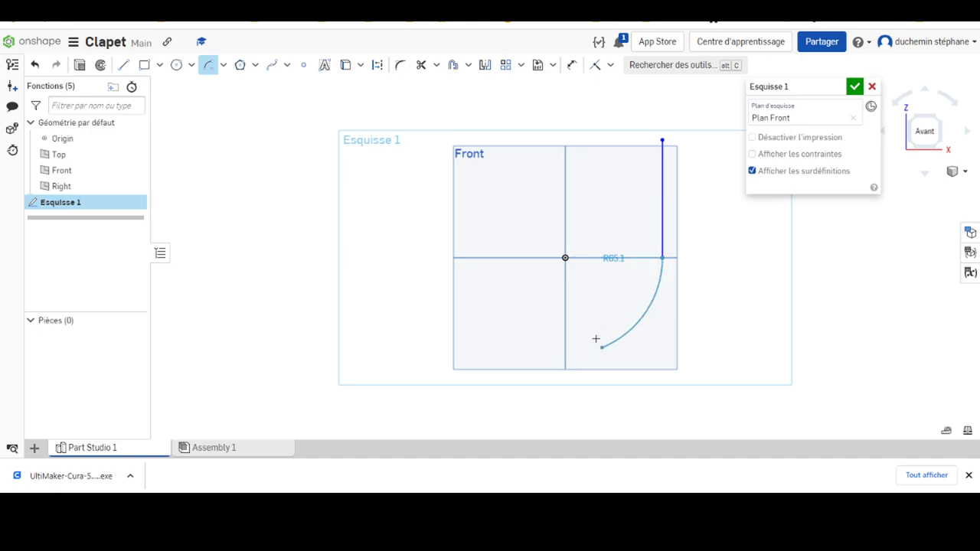
click(565, 356)
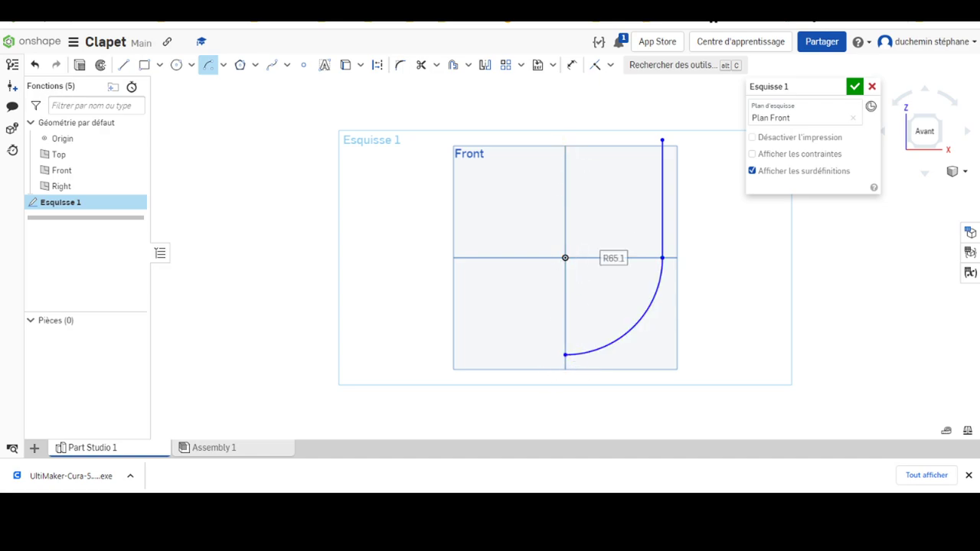
Mirror the quarter arc and right vertical line to the left across the vertical axis
click(485, 67)
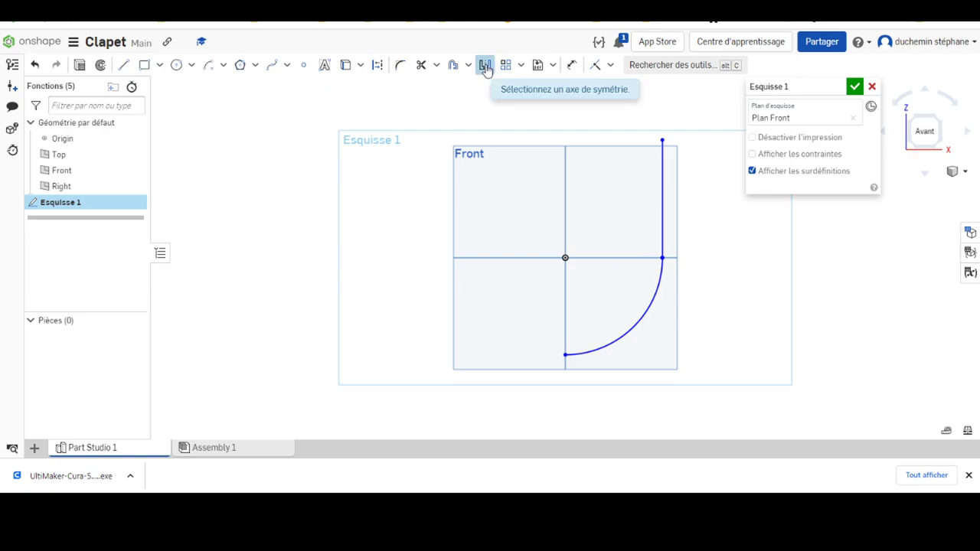
click(563, 193)
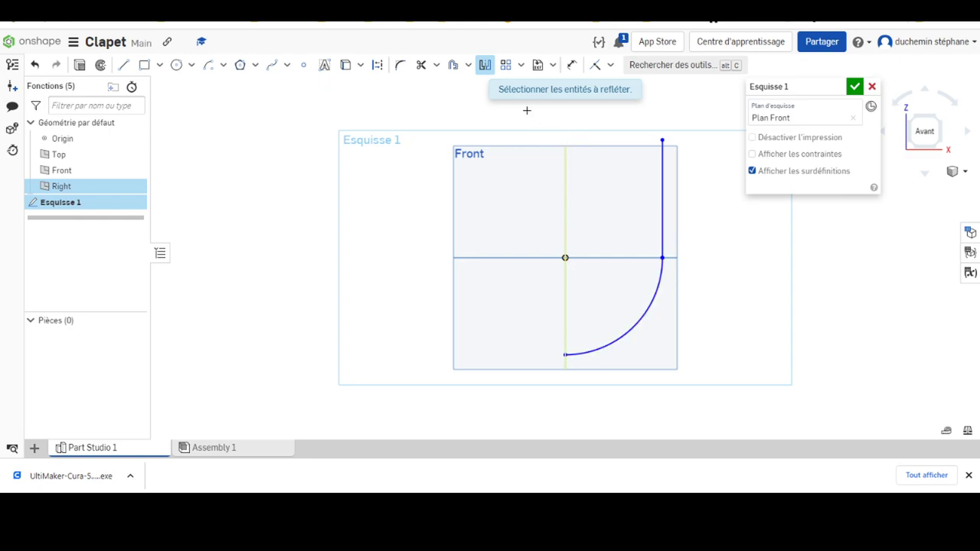
drag(526, 110, 705, 393)
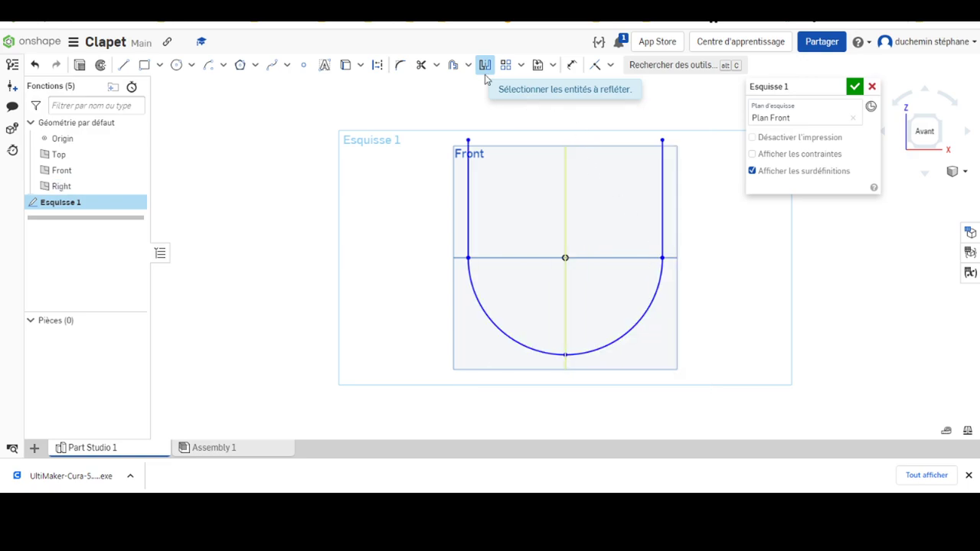
Dimension the right side to 111 mm and the bottom arc to R100, then close the sketch
click(572, 68)
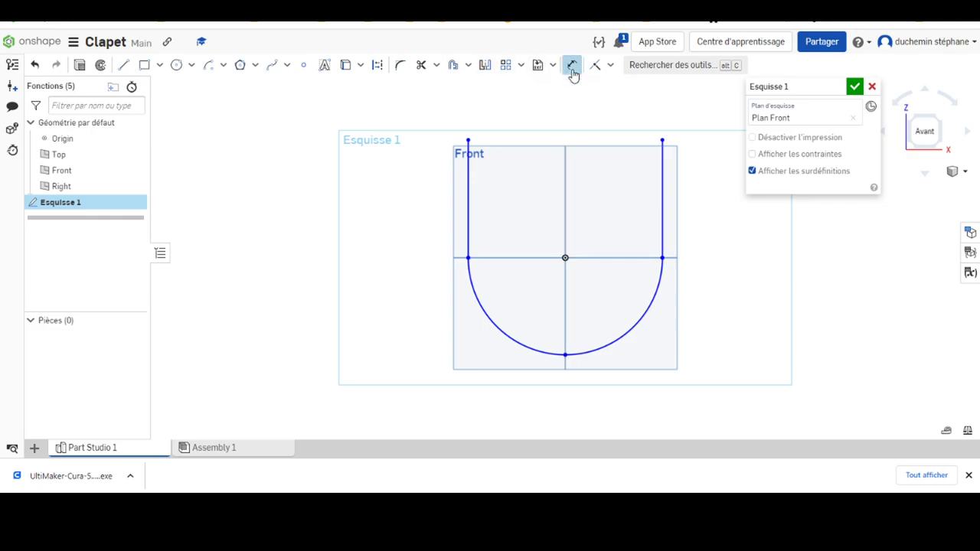
click(663, 196)
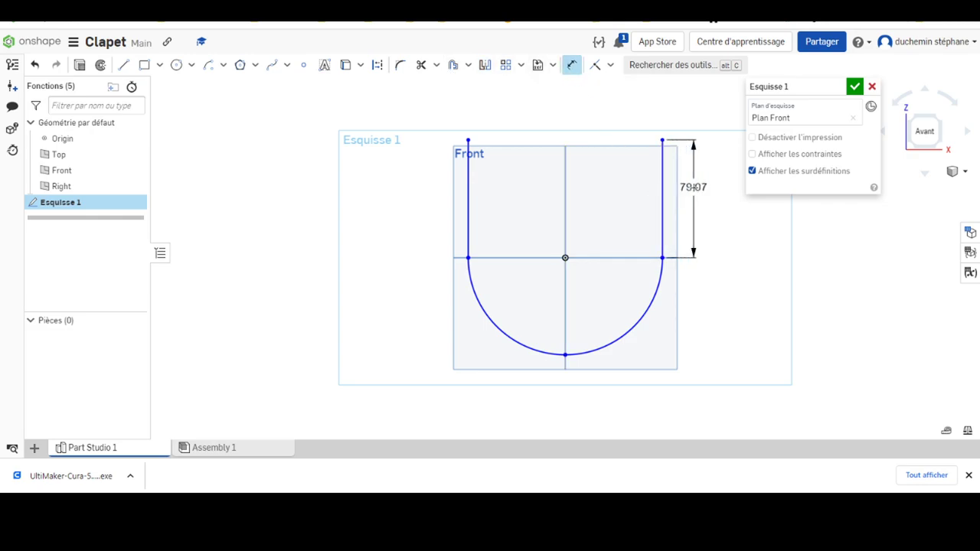
click(715, 187)
text(111)
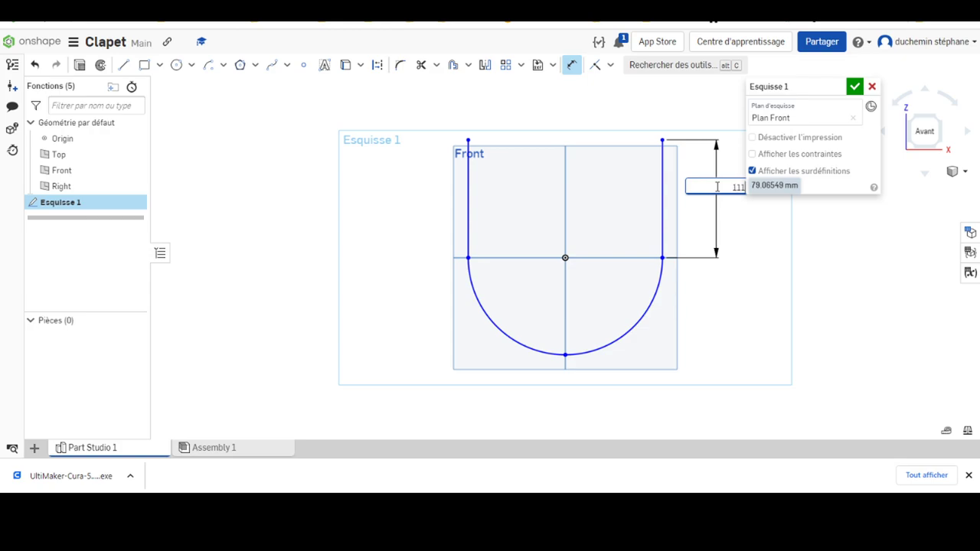
key(Return)
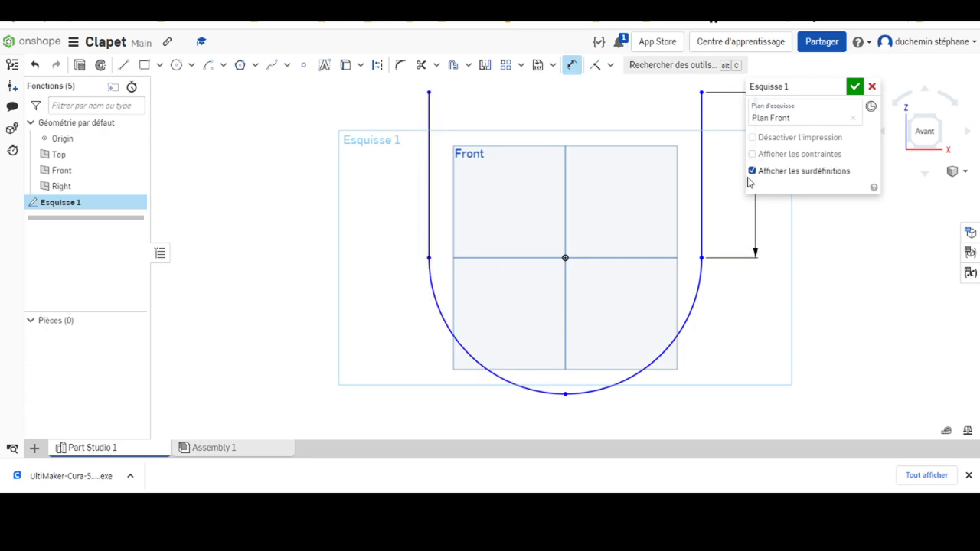
click(675, 346)
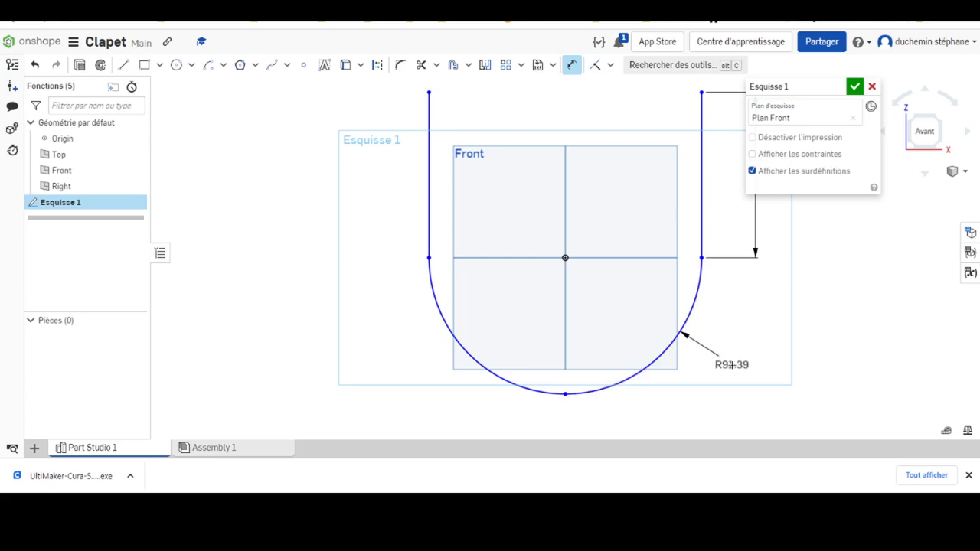
click(733, 359)
text(R100)
key(Return)
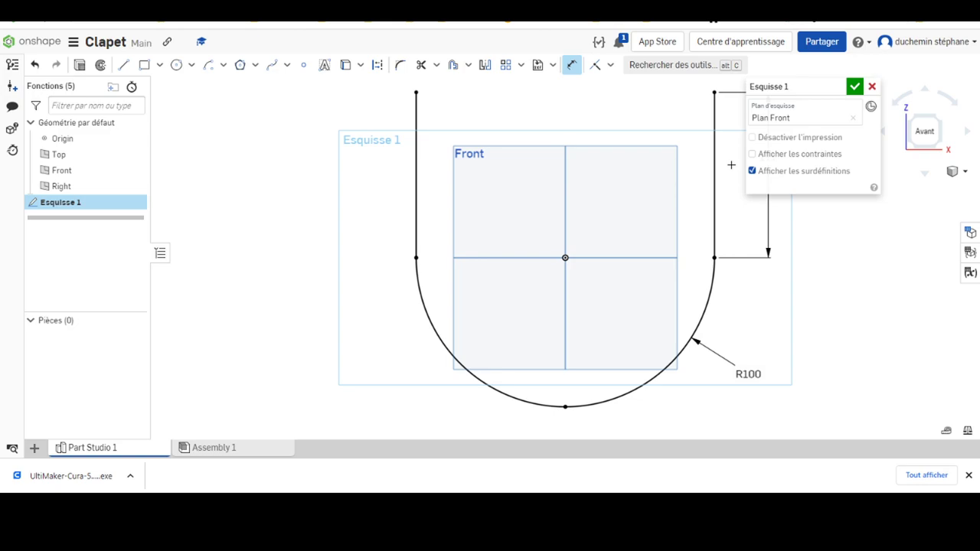
click(853, 86)
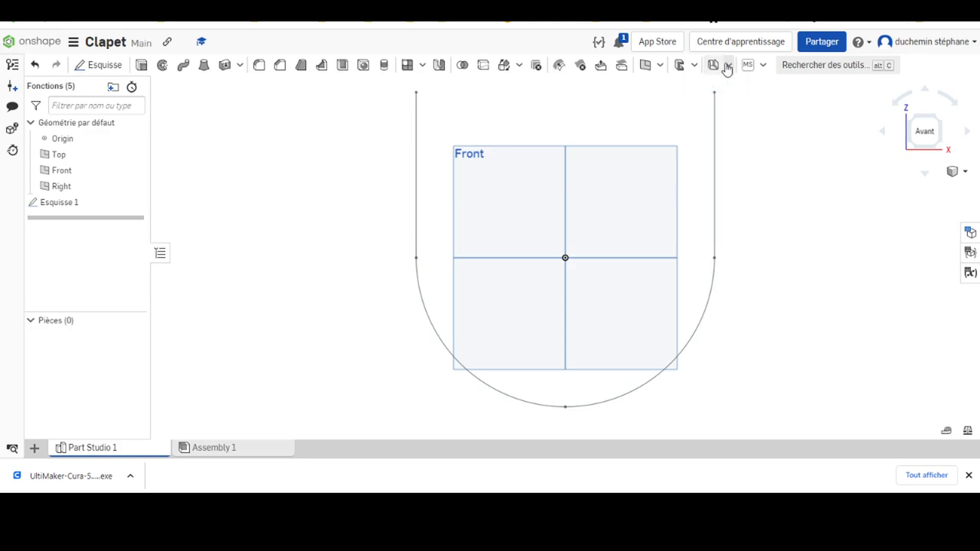
Open the sheet-metal features dropdown in the Part Studio toolbar
click(730, 68)
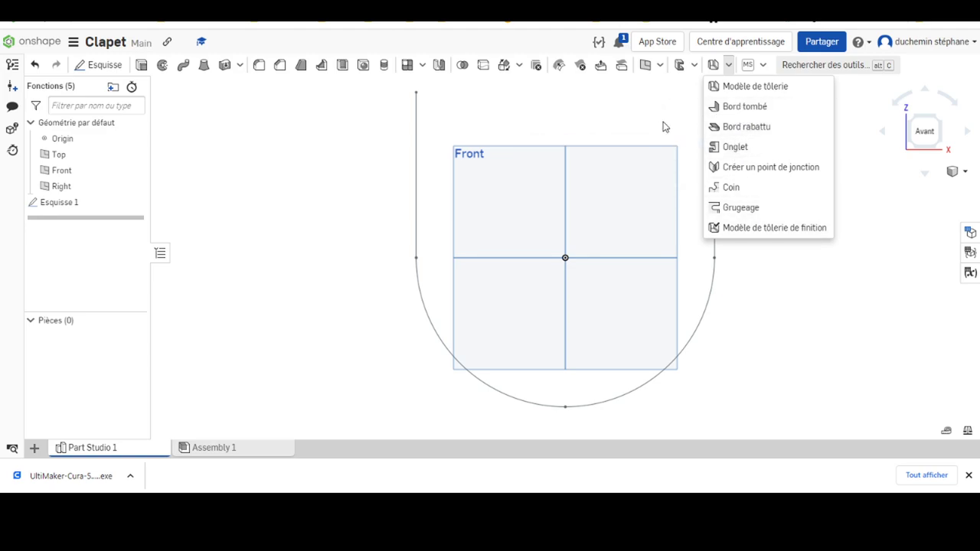
Choose Modèle de tôlerie to begin a sheet-metal model feature
click(737, 91)
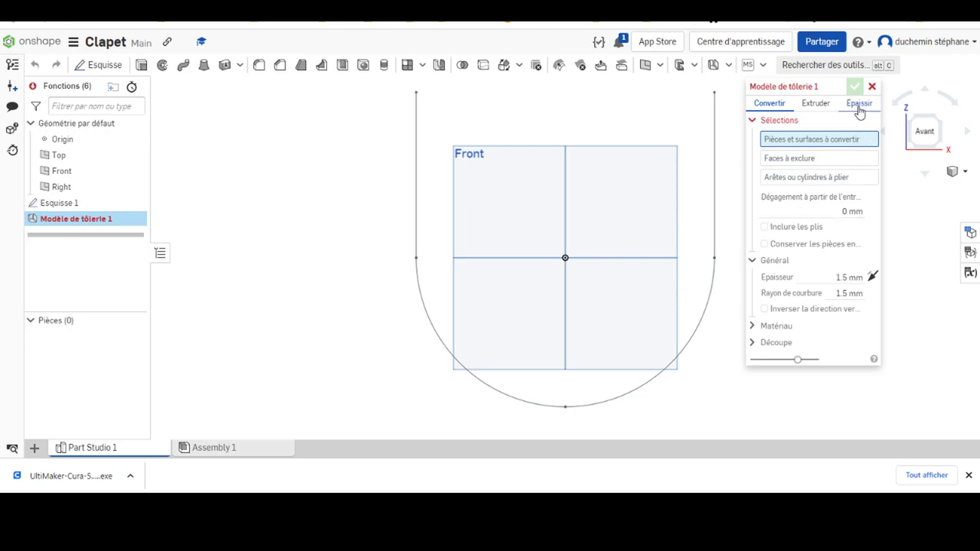
Set the sheet-metal model to extrude the U sketch, with 1.5 mm material flipped inside the profile
click(816, 104)
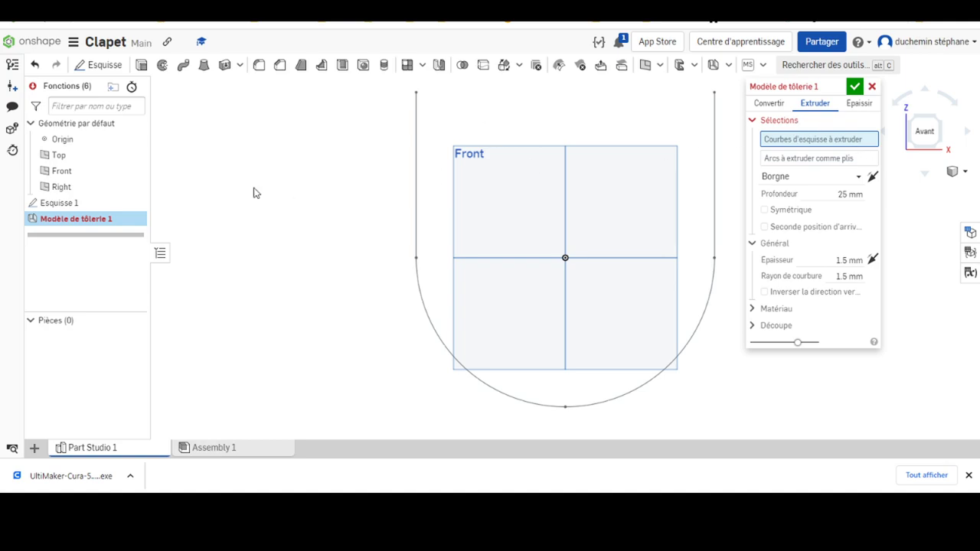
click(61, 203)
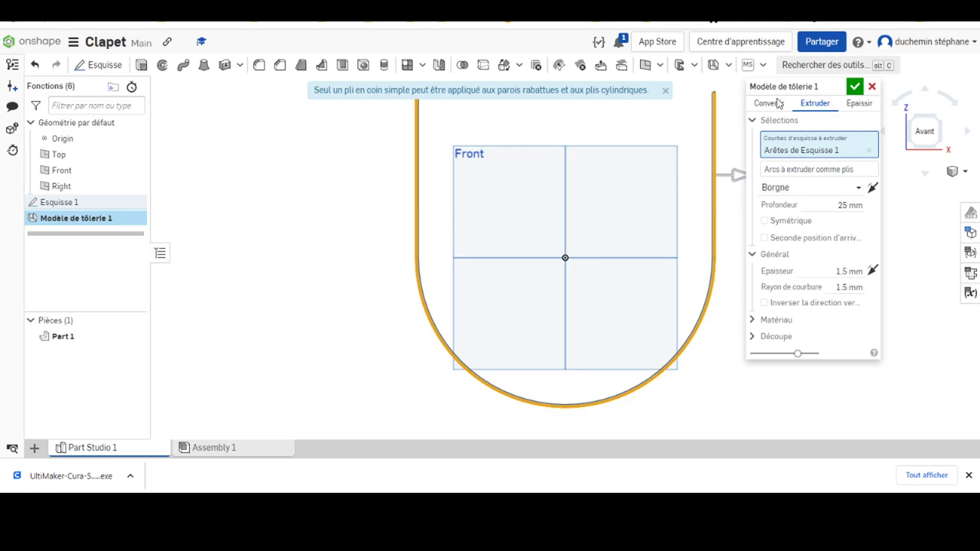
click(732, 177)
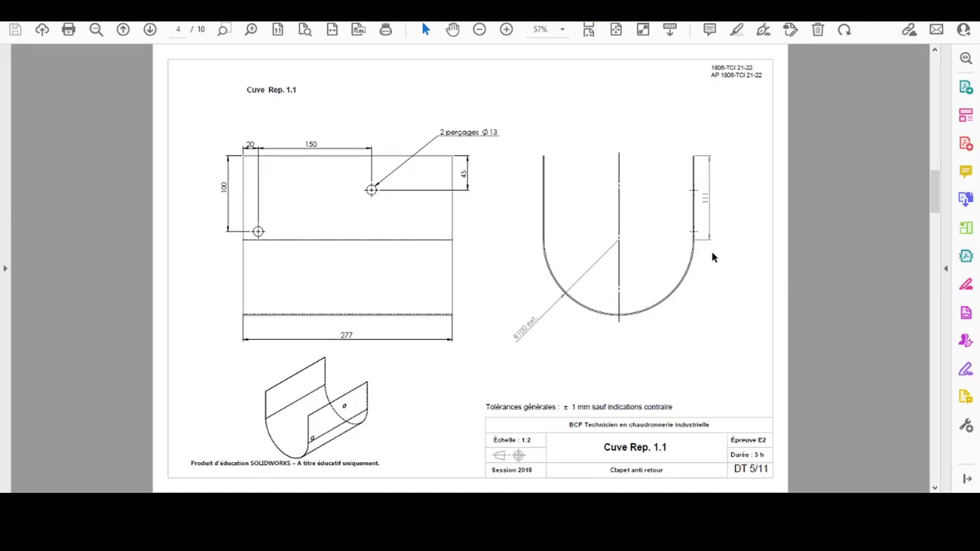
Scroll through the PDF to review the exploded-view parts list
scroll(668, 293, up, 2)
scroll(669, 294, up, 2)
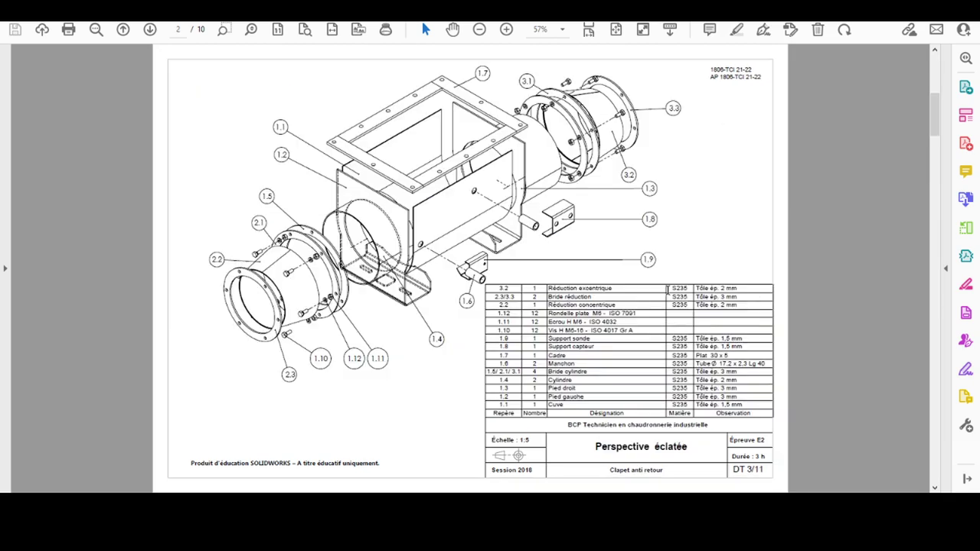
scroll(668, 291, up, 2)
scroll(668, 290, down, 2)
ctrl+scroll(722, 395, up, 1)
ctrl+scroll(753, 404, up, 1)
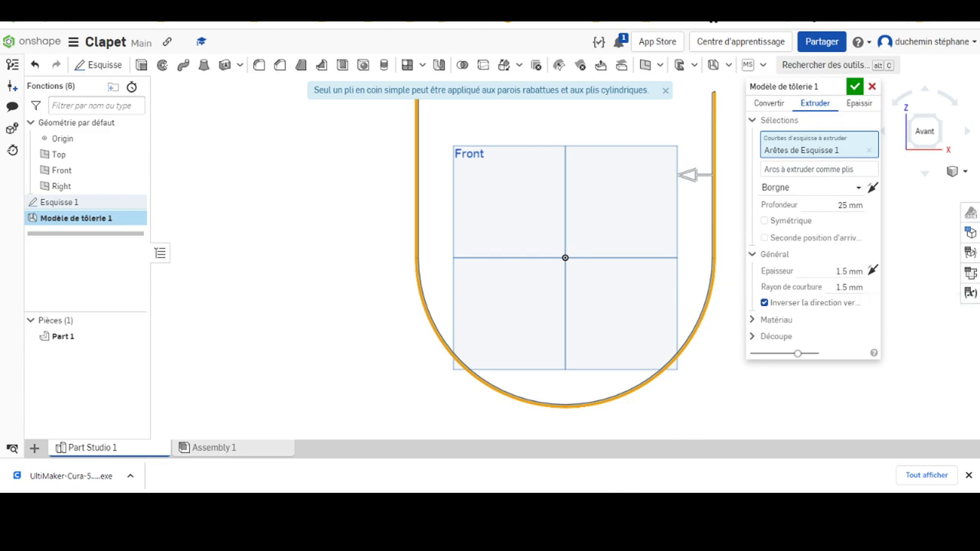
Fit the Cuve drawing page in view to check its dimensions, then return to Onshape
key(alt+Tab)
scroll(505, 340, down, 2)
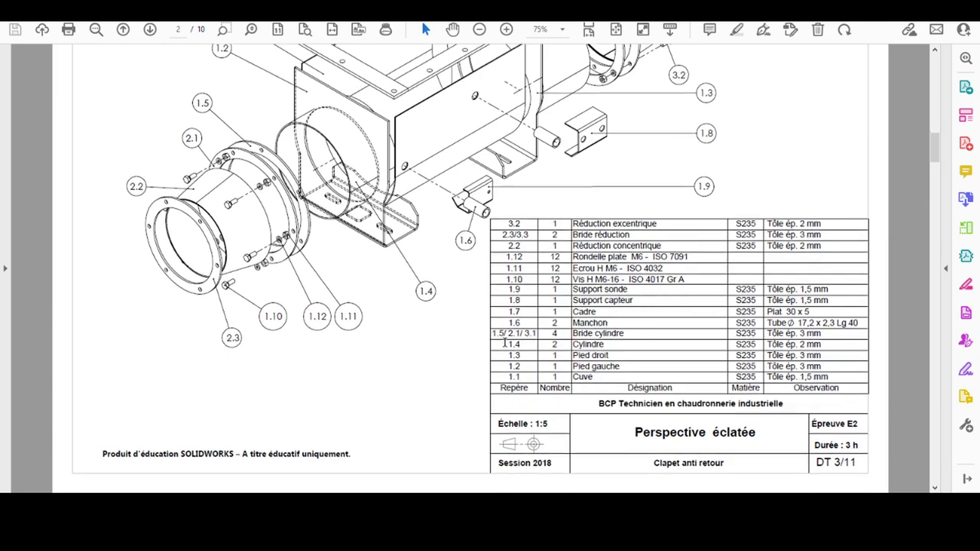
key(ctrl+0)
scroll(514, 330, down, 2)
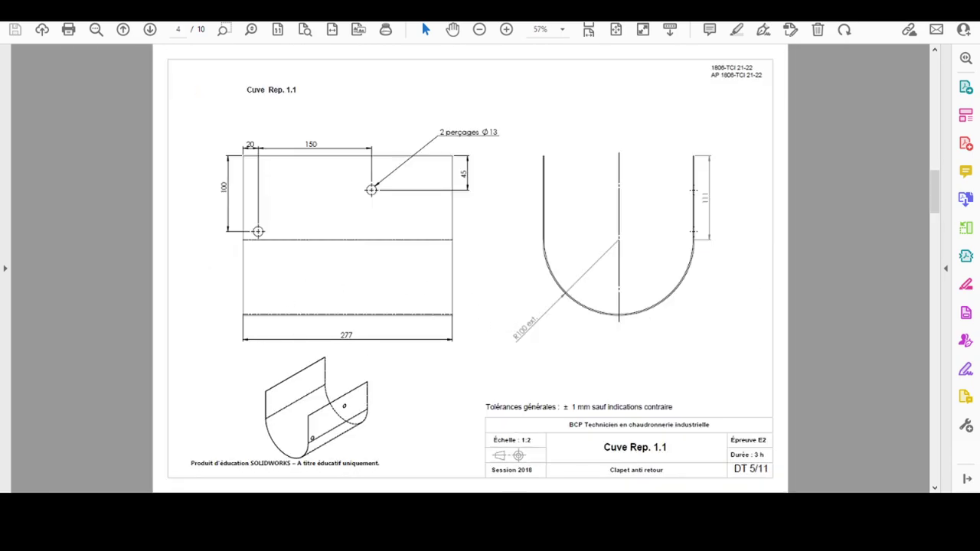
key(alt+Tab)
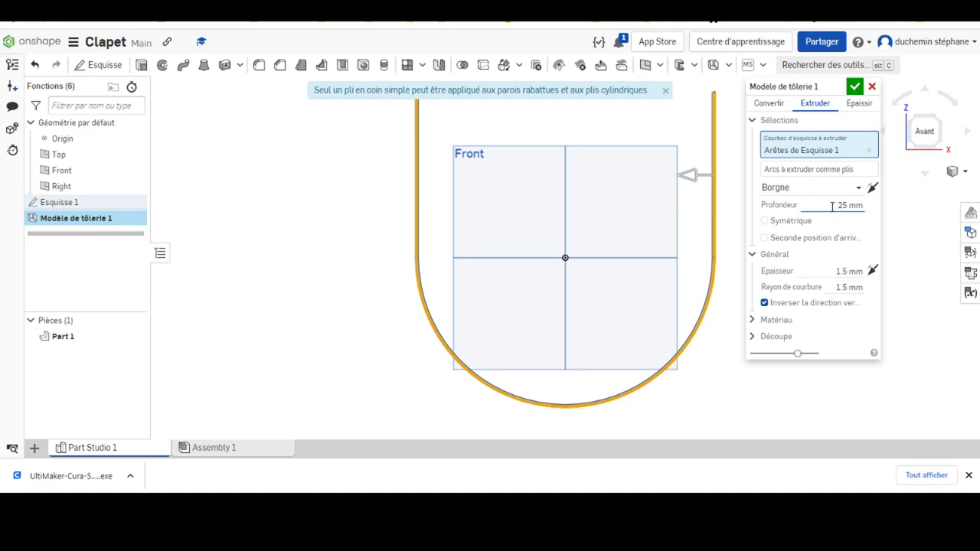
Set the sheet-metal extrusion depth to 277 mm, checking the trough preview from an oblique view
click(832, 206)
text(277)
mouse_move(640, 203)
right_down()
mouse_move(582, 221)
mouse_move(605, 221)
right_up()
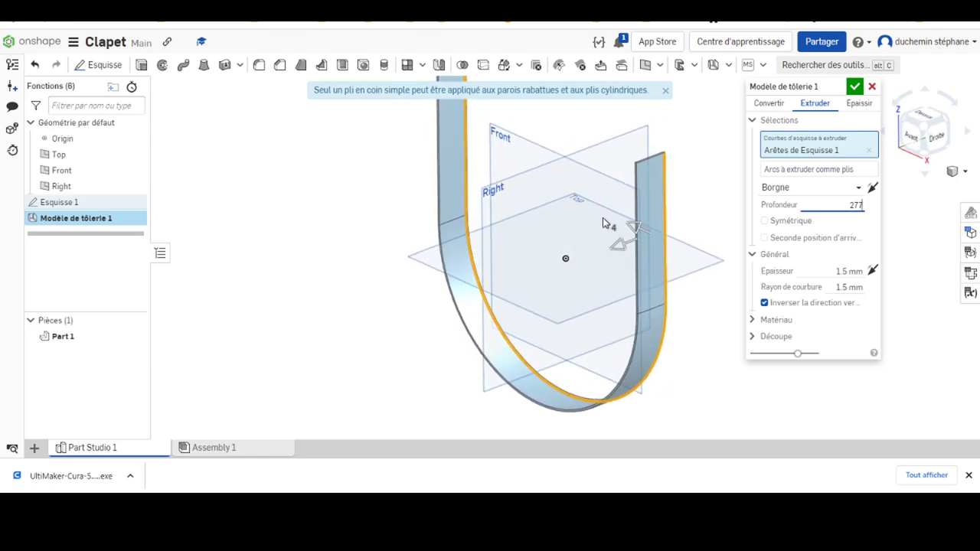
middle_drag(599, 196, 516, 233)
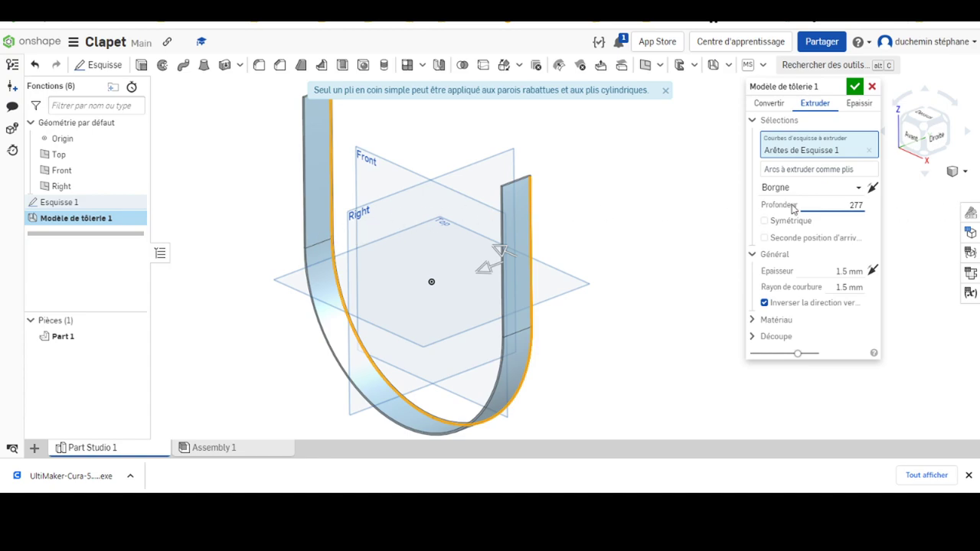
key(Return)
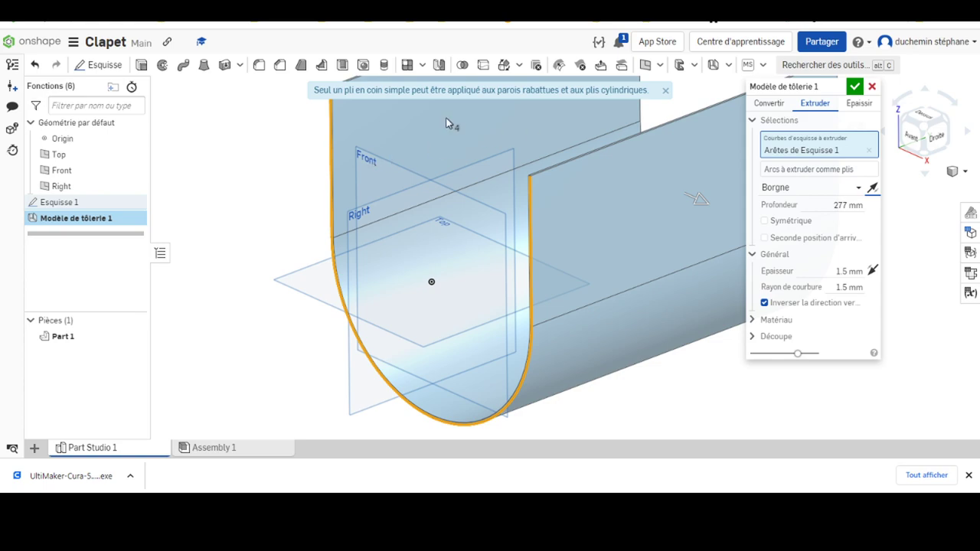
Confirm the sheet-metal feature and rename Part 1 to 'Cuve' in the parts list
click(854, 88)
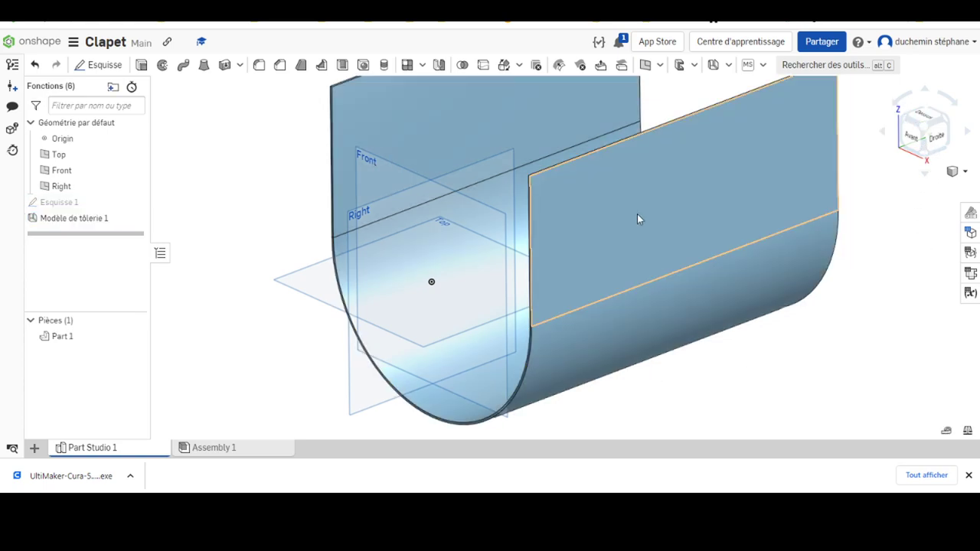
click(62, 338)
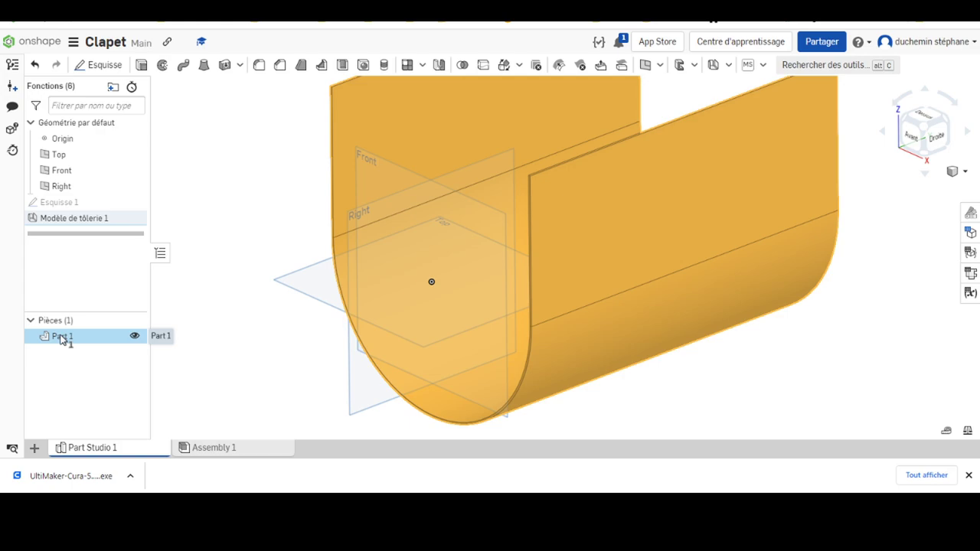
right_click(62, 337)
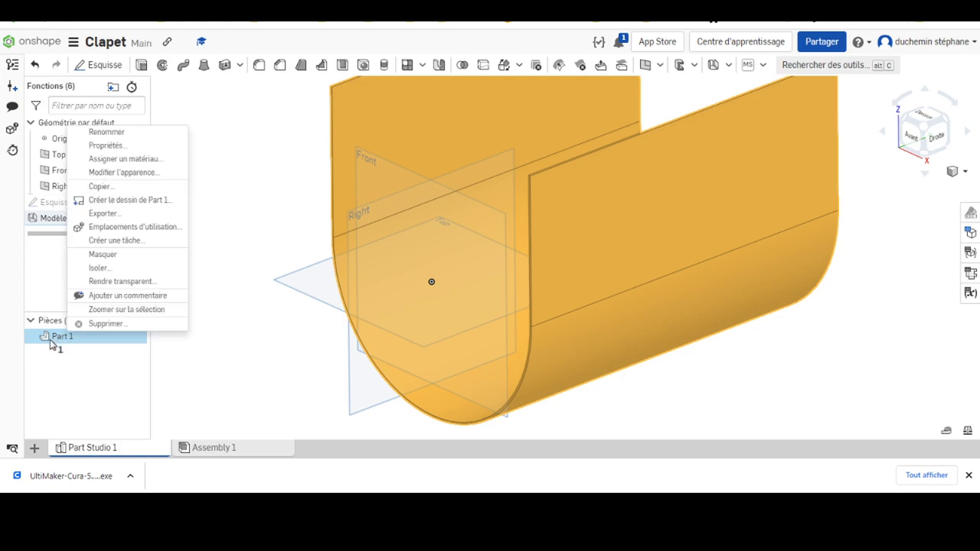
click(124, 132)
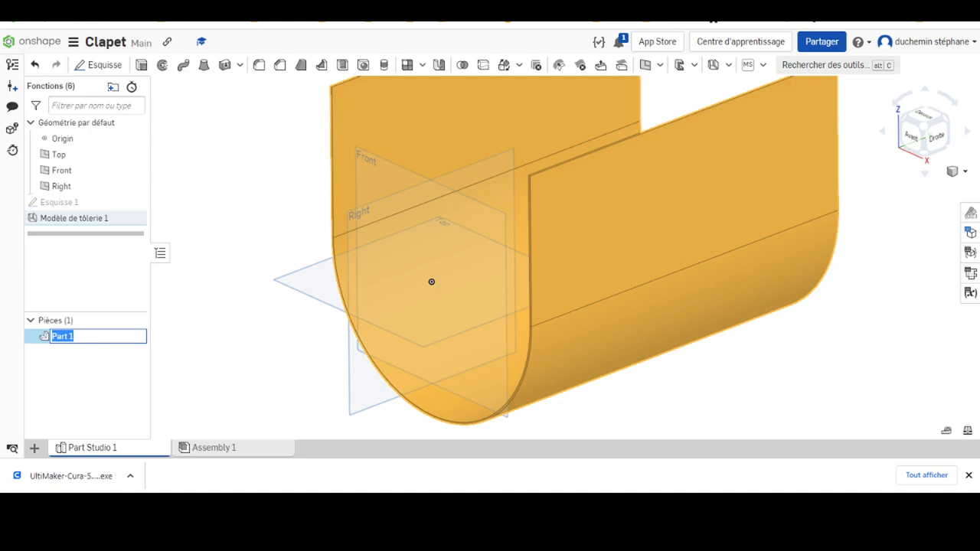
text(Cuve)
key(Return)
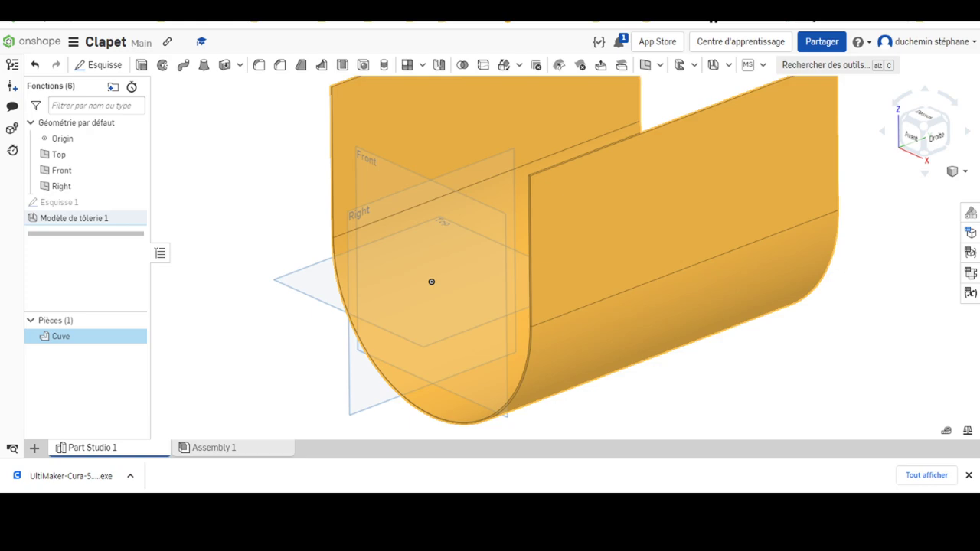
scroll(657, 390, down, 1)
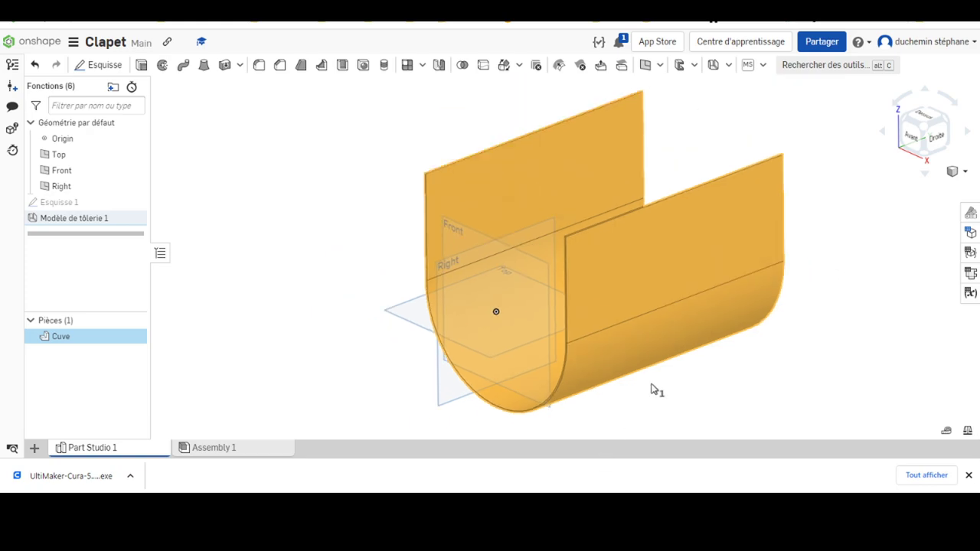
scroll(666, 382, down, 1)
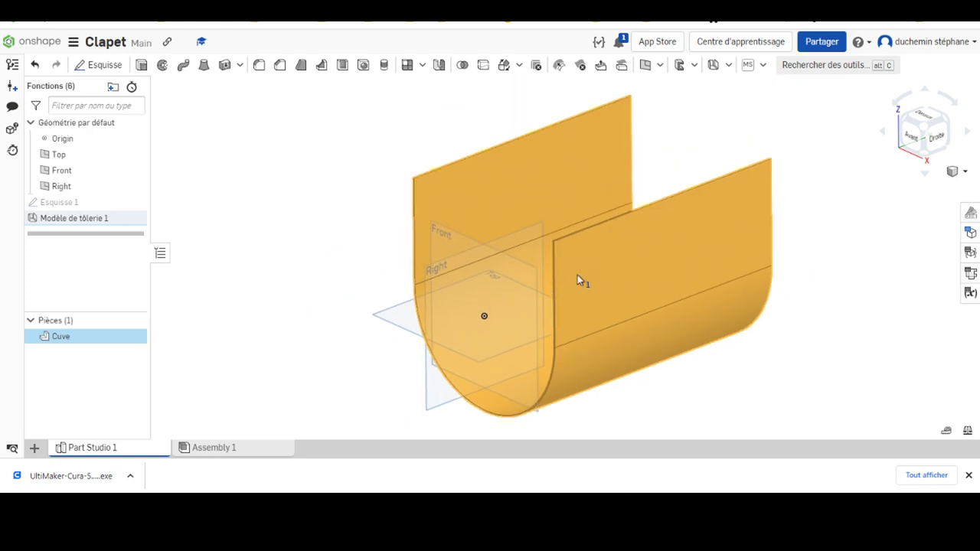
middle_drag(581, 274, 524, 263)
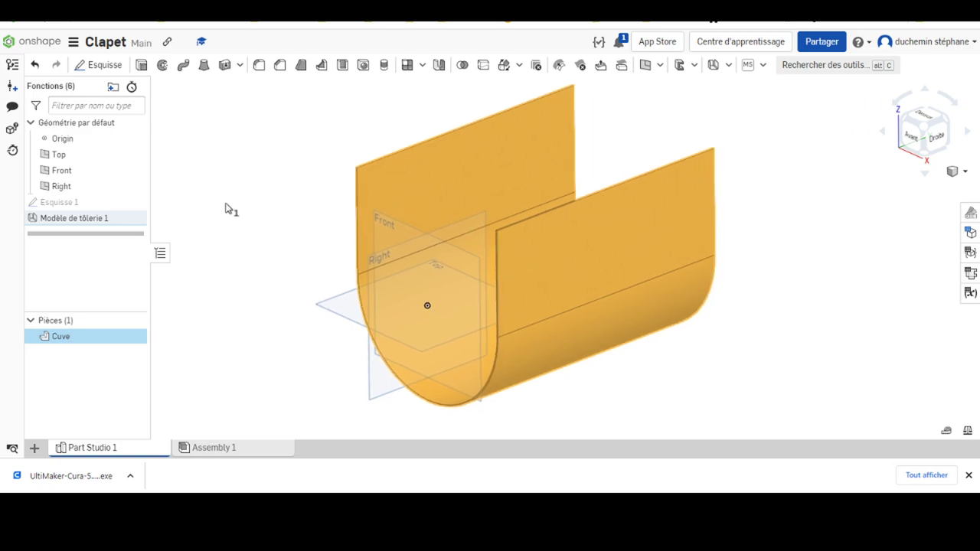